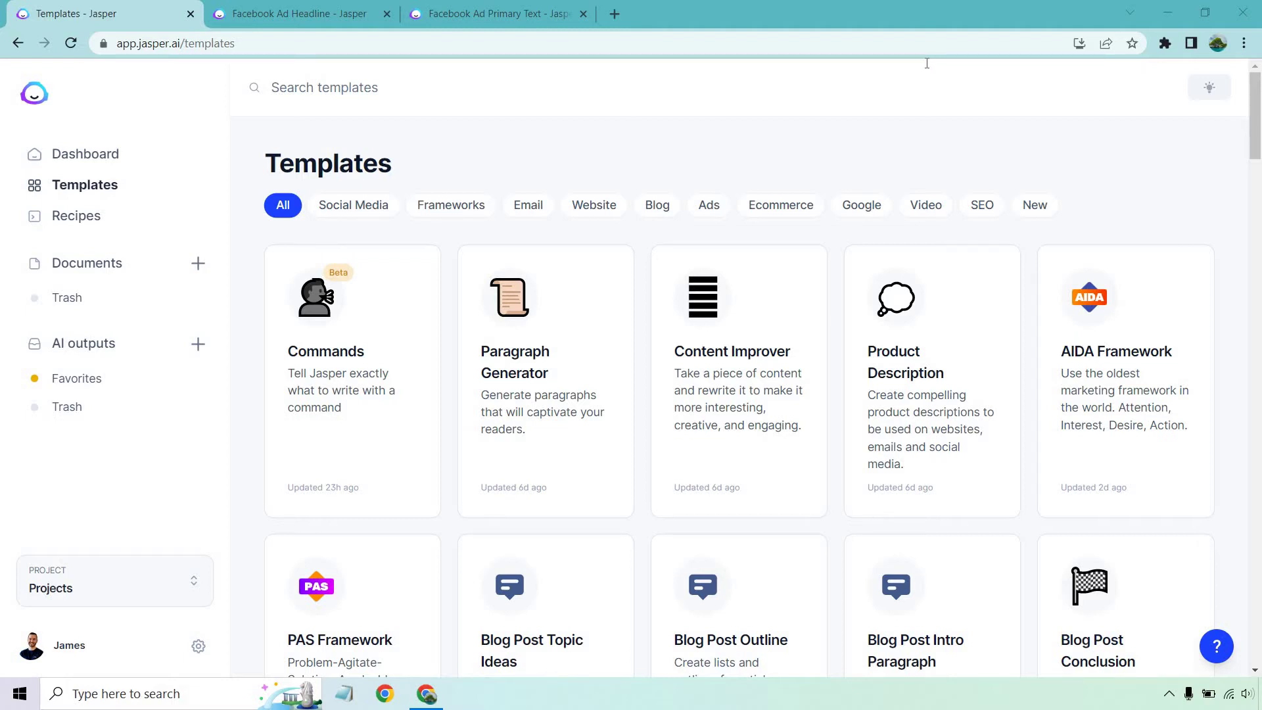
Step: Filter Jasper's template gallery to Ads and switch to the Facebook Ad Headline template
left_click(100, 186)
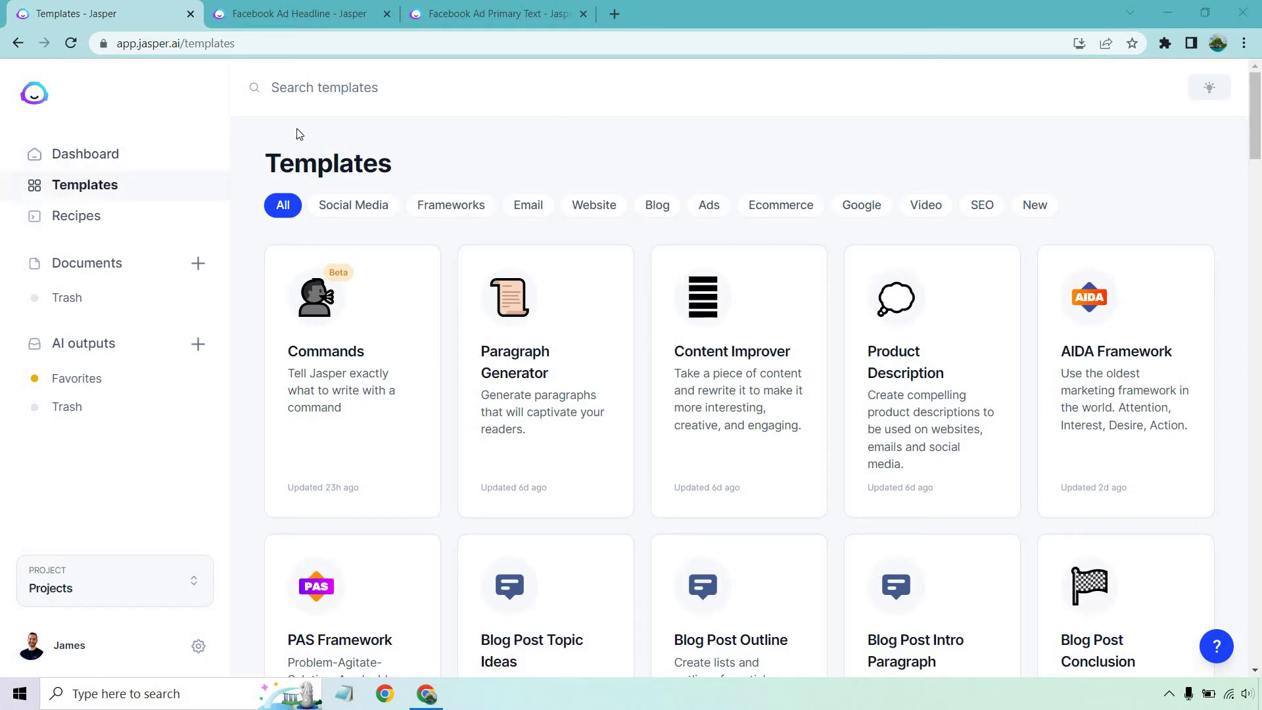
left_click(708, 205)
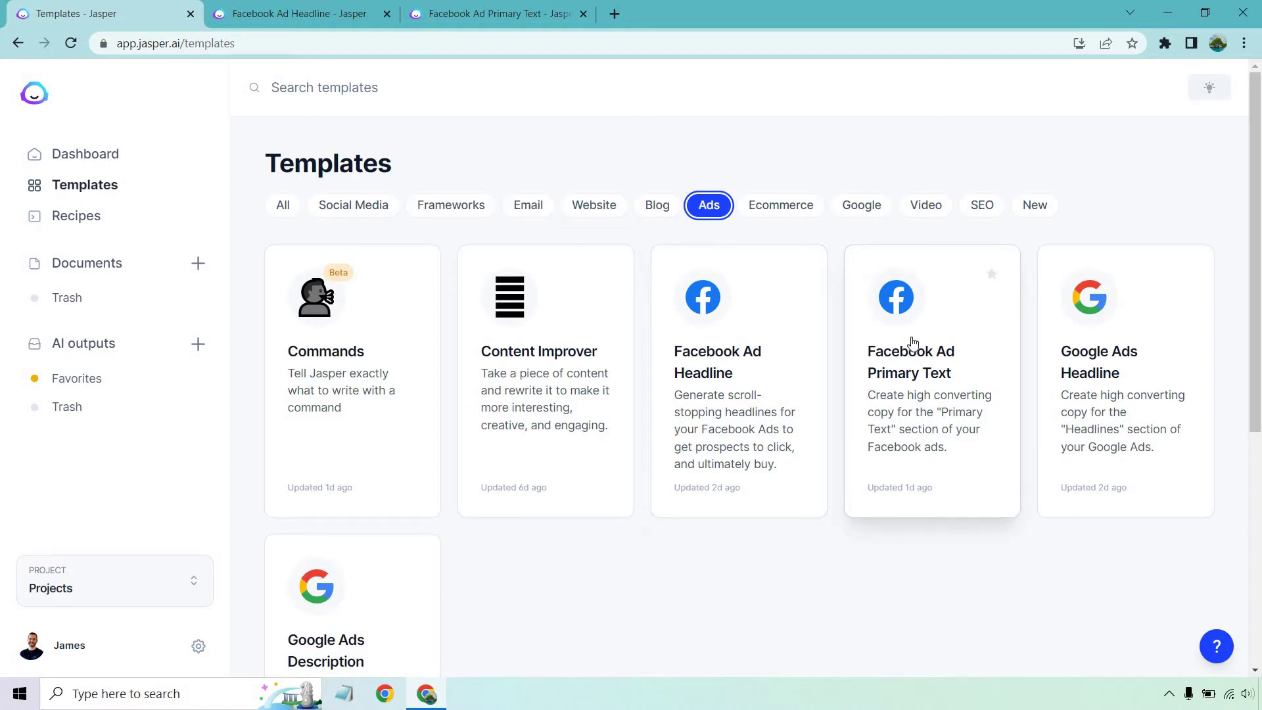
left_click(358, 15)
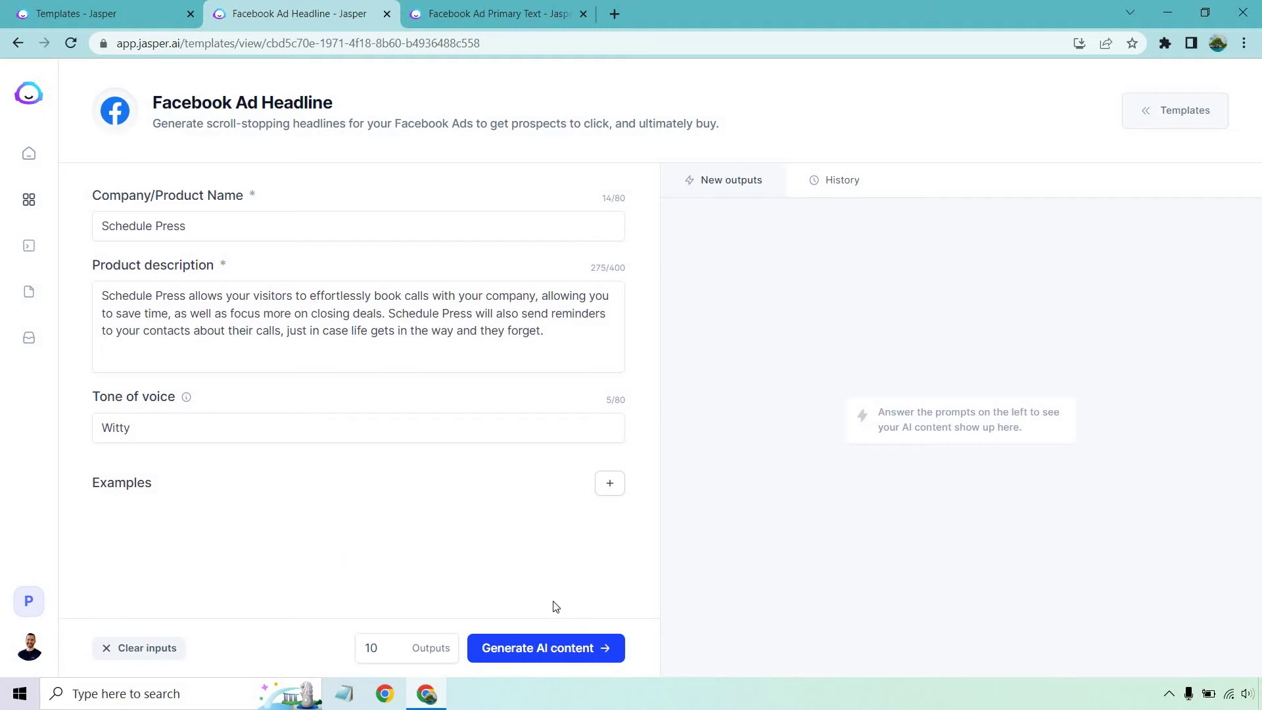
Step: Generate witty Schedule Press headlines and scroll through the new outputs to review them
left_click(559, 652)
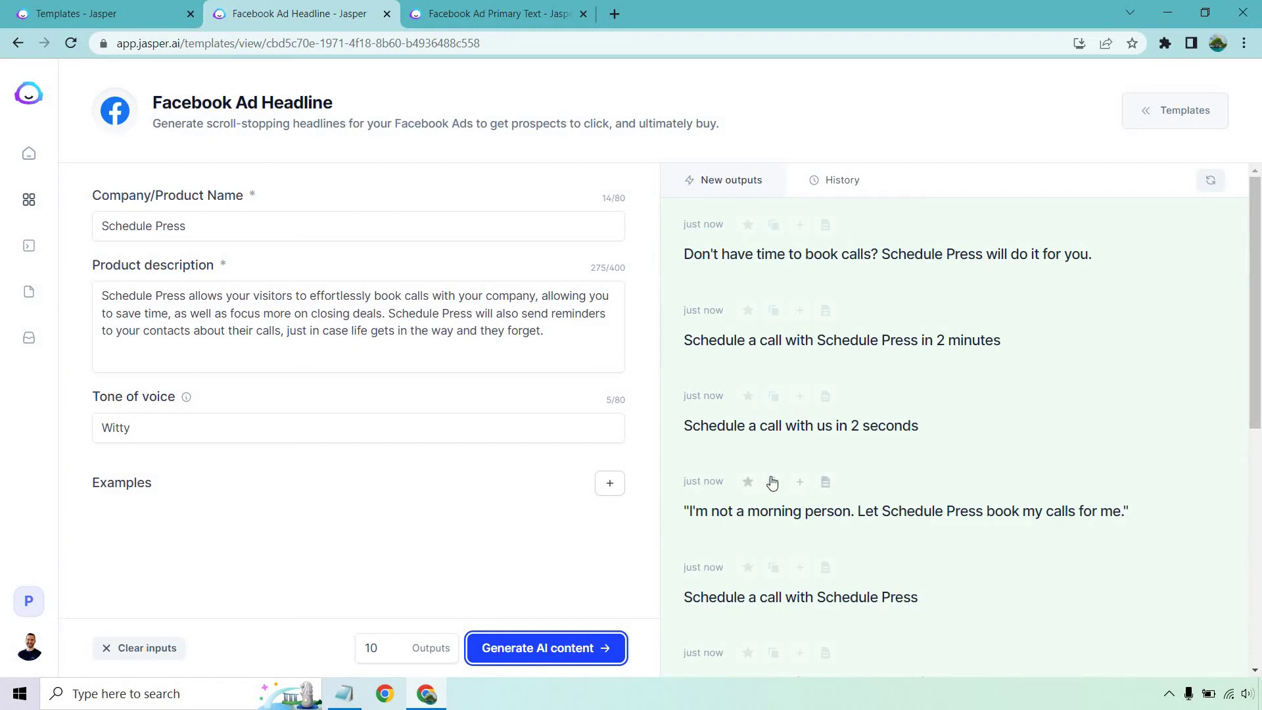
scroll(769, 481, "down", 1)
scroll(757, 449, "down", 2)
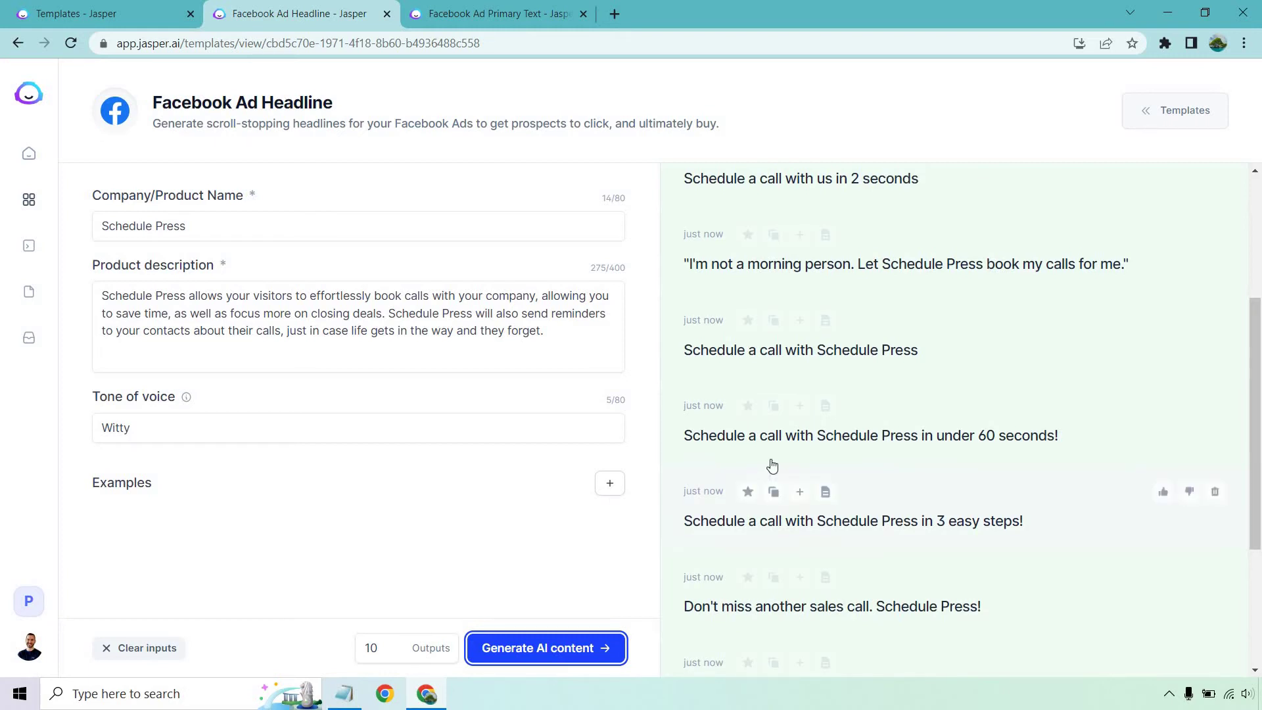
scroll(690, 465, "down", 2)
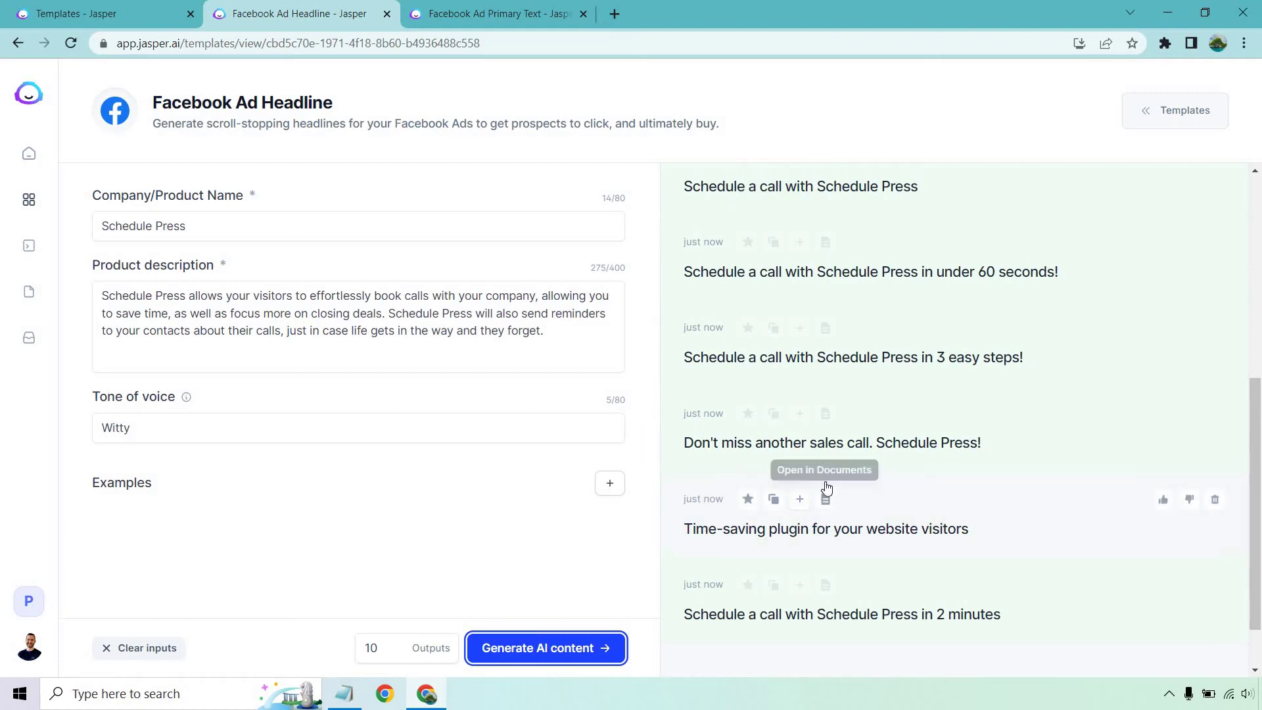
scroll(870, 506, "down", 1)
scroll(926, 489, "up", 6)
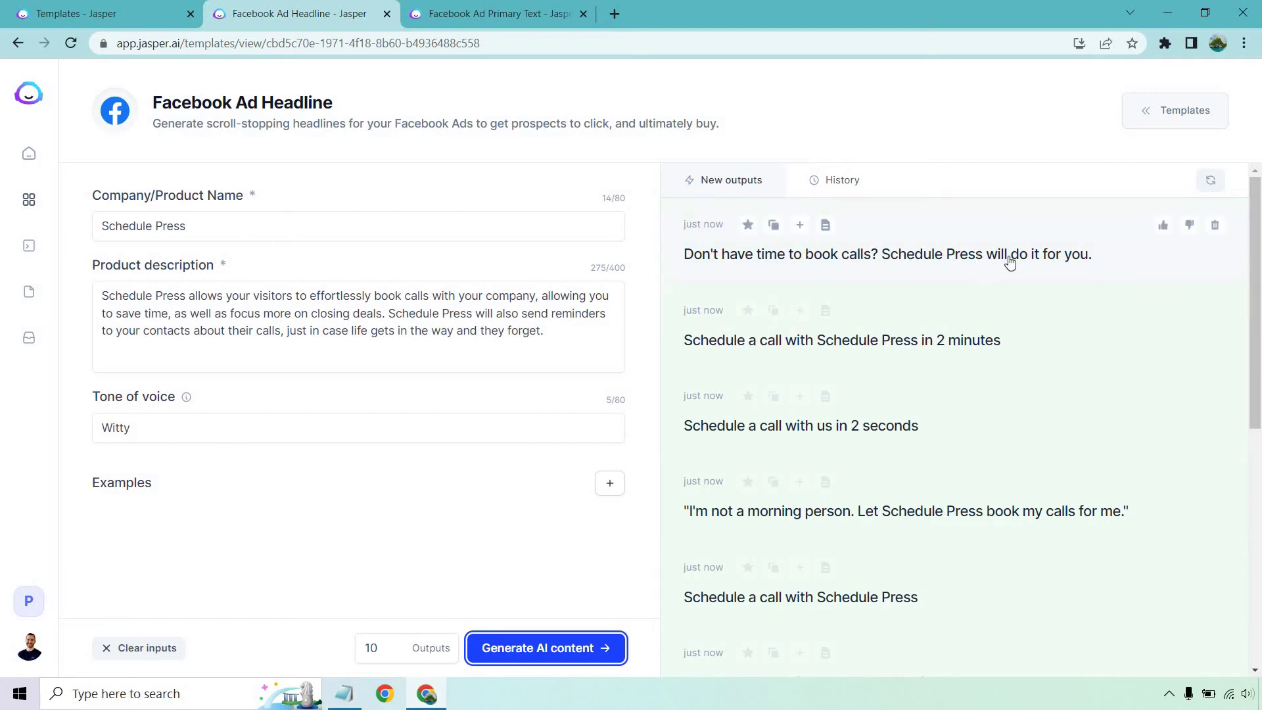
Step: Paste the first headline into Notepad, then return to Jasper's Facebook Ad Primary Text template
left_click(773, 225)
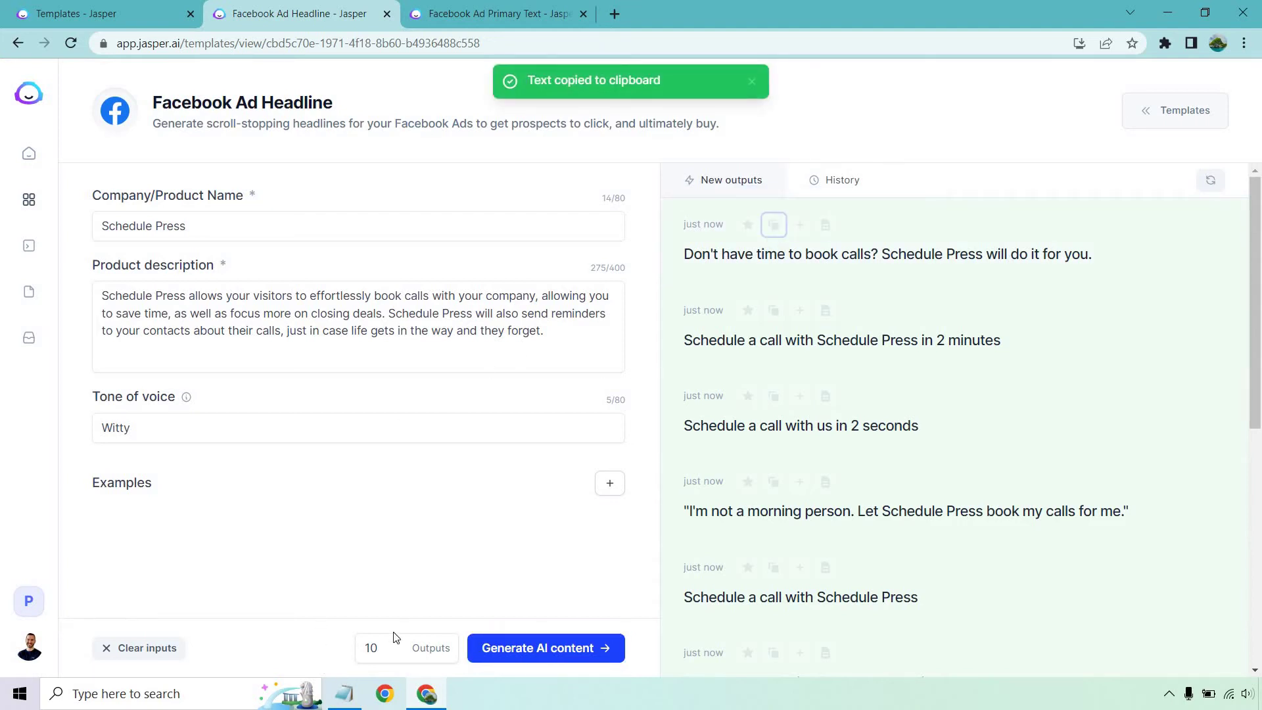
left_click(347, 707)
key("ctrl+v")
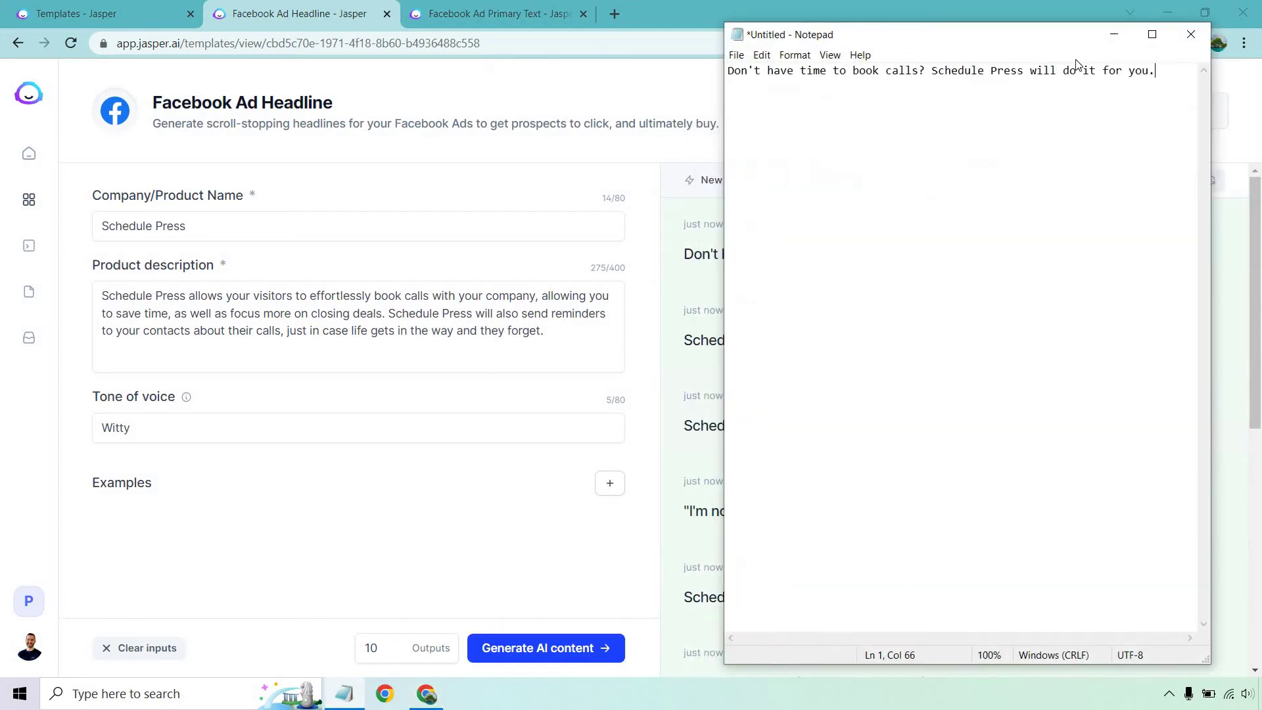
left_click(1111, 34)
left_click(520, 14)
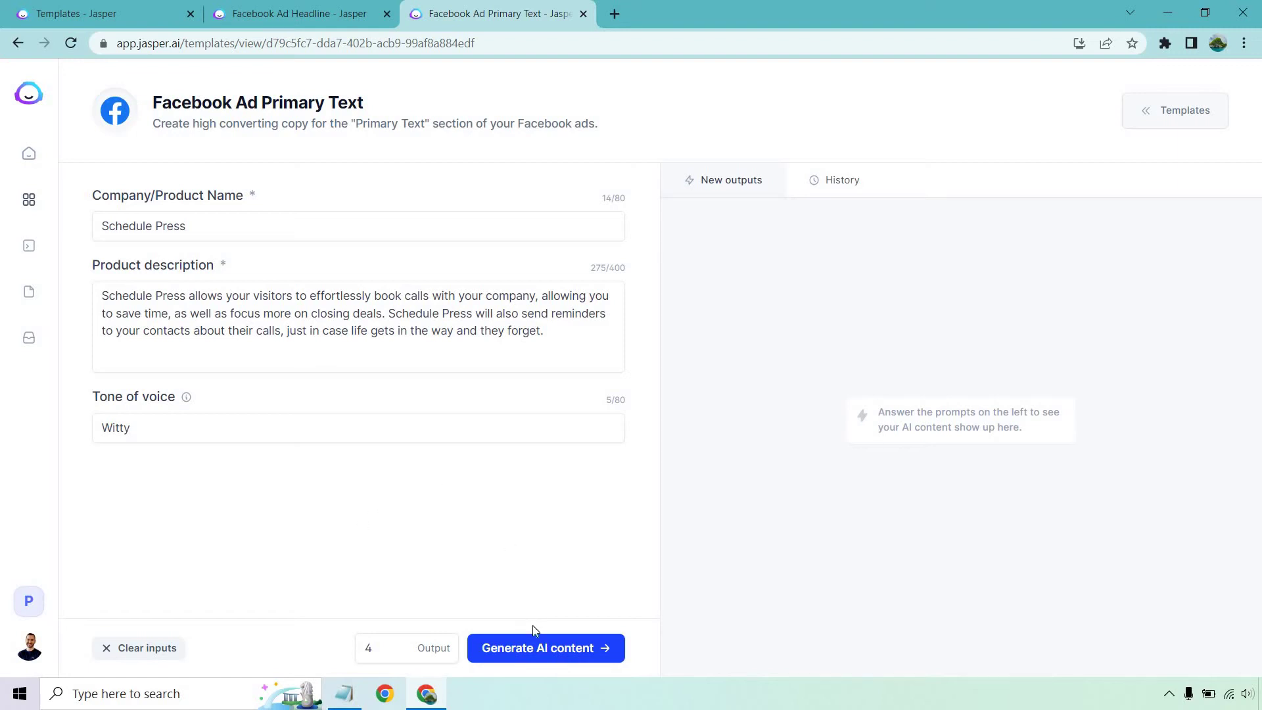
Step: Generate four witty Facebook ad primary texts for Schedule Press and scroll the outputs
left_click(535, 648)
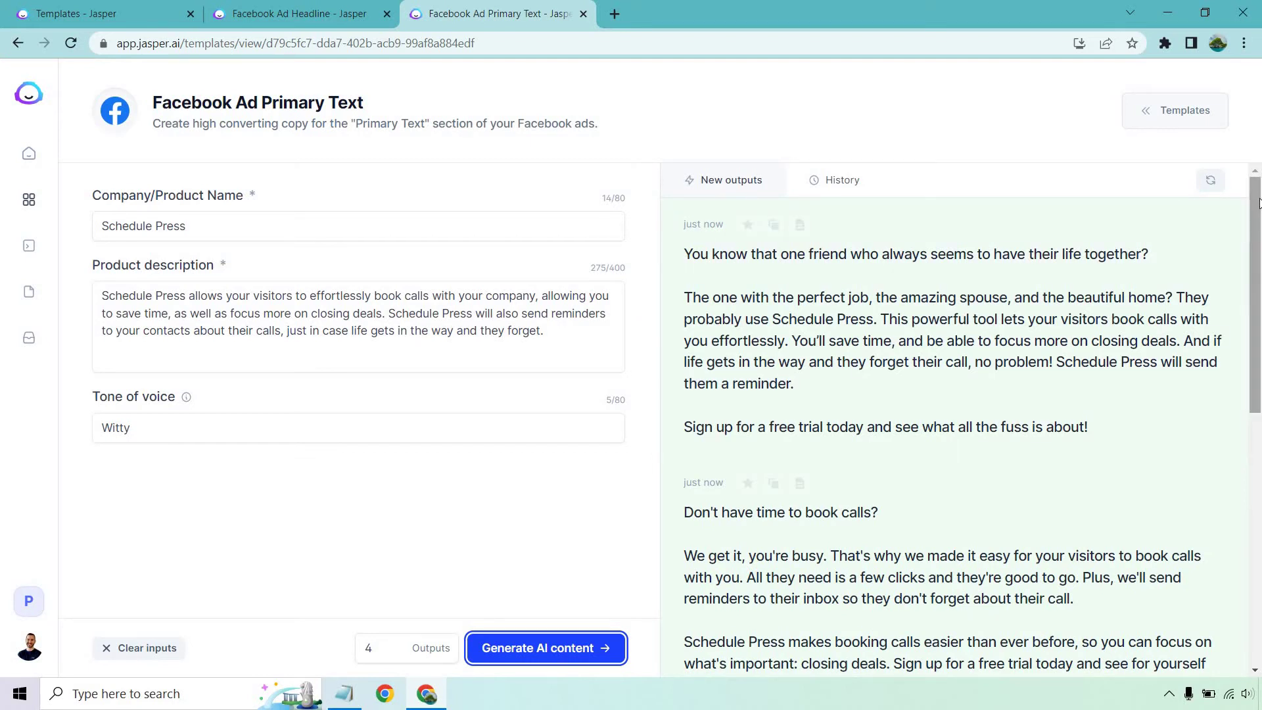
mouse_move(1258, 197)
left_mouse_down()
mouse_move(1259, 228)
mouse_move(1258, 216)
left_mouse_up()
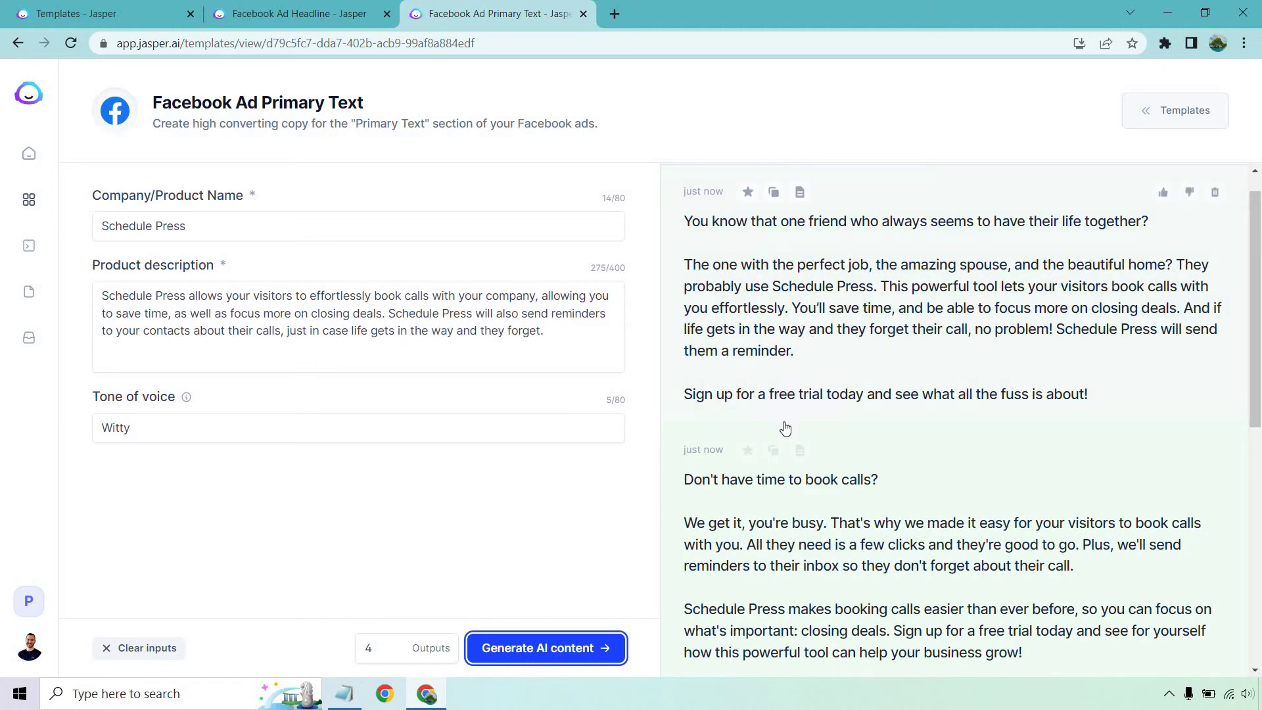
Step: Paste the second primary-text ad into Notepad on a new line below the headline
left_click(773, 450)
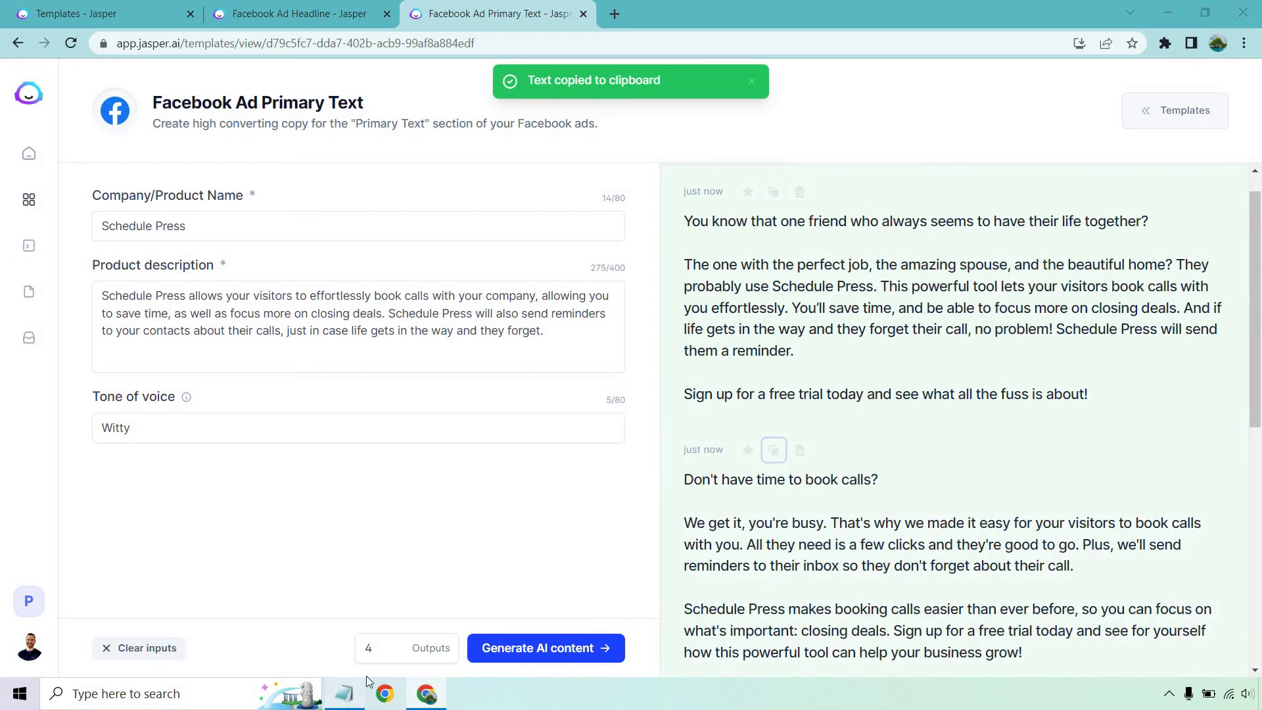
left_click(344, 692)
key("Return")
key("Return")
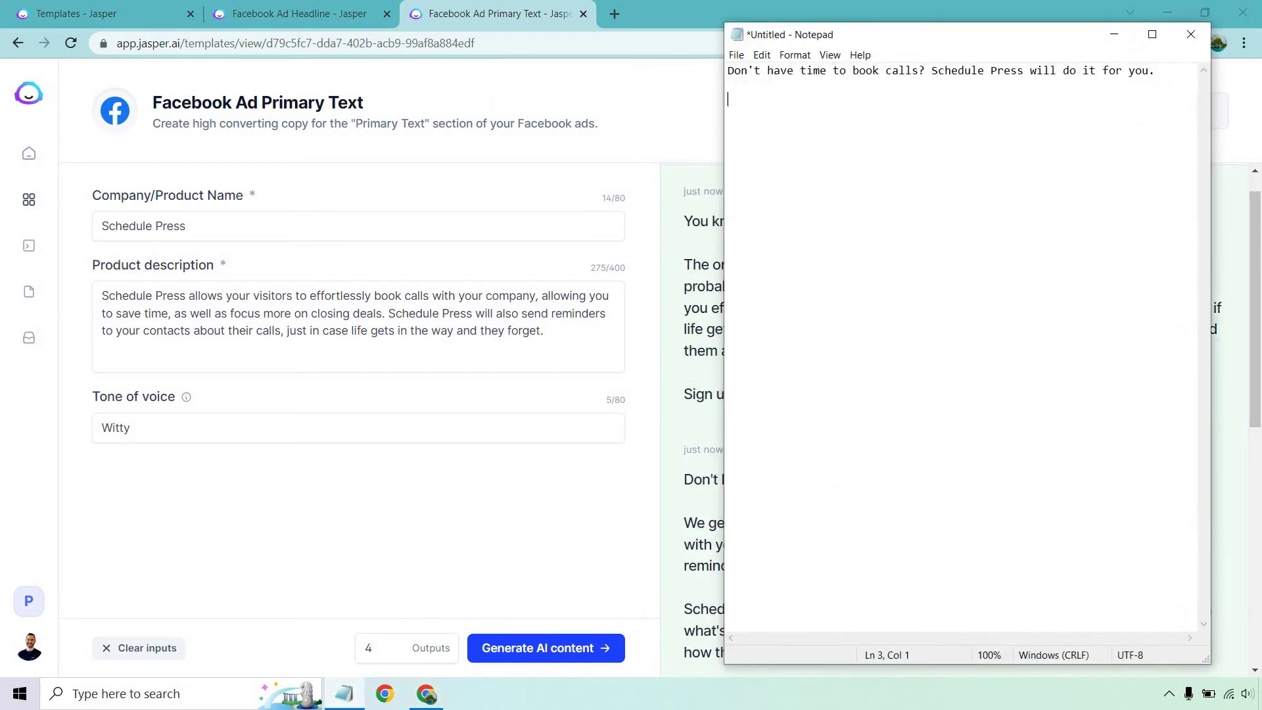
key("ctrl+v")
left_click_drag(1073, 644, 722, 640)
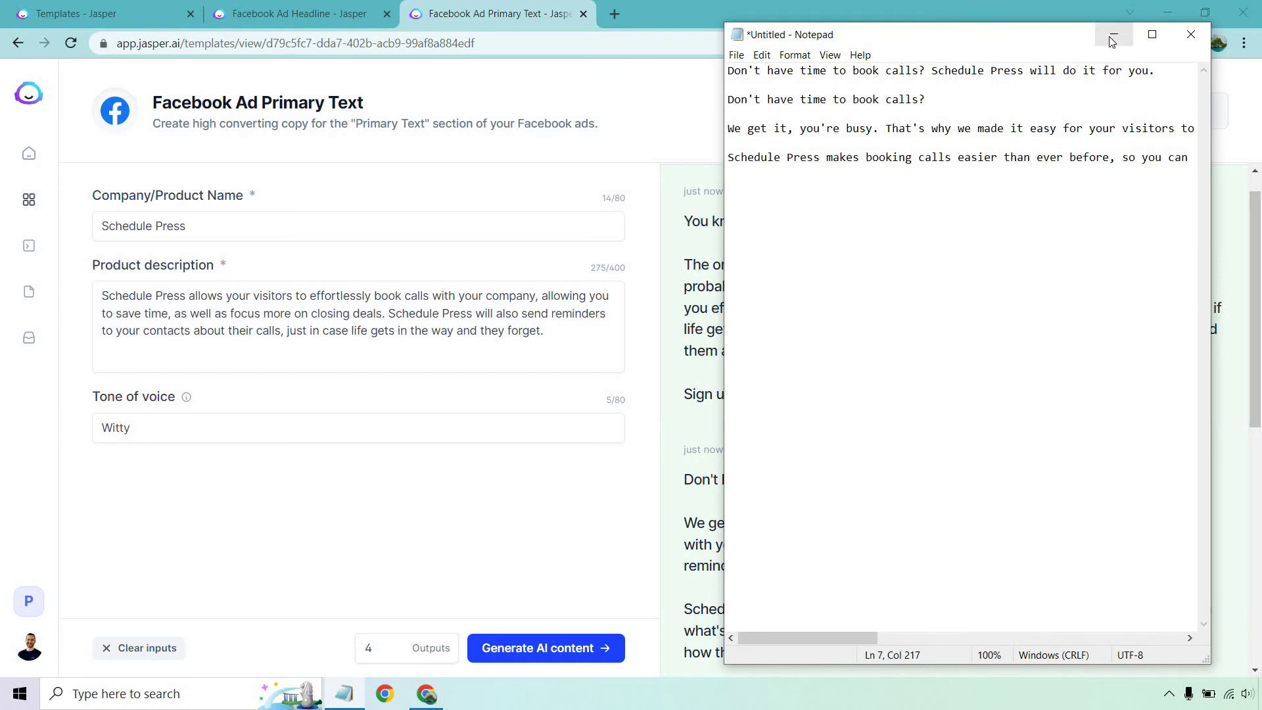
Step: Delete the duplicated opening so a single 'Don't have time to book calls?' line remains
mouse_move(926, 99)
left_mouse_down()
mouse_move(788, 85)
mouse_move(932, 77)
left_mouse_up()
key("Delete")
key("Delete")
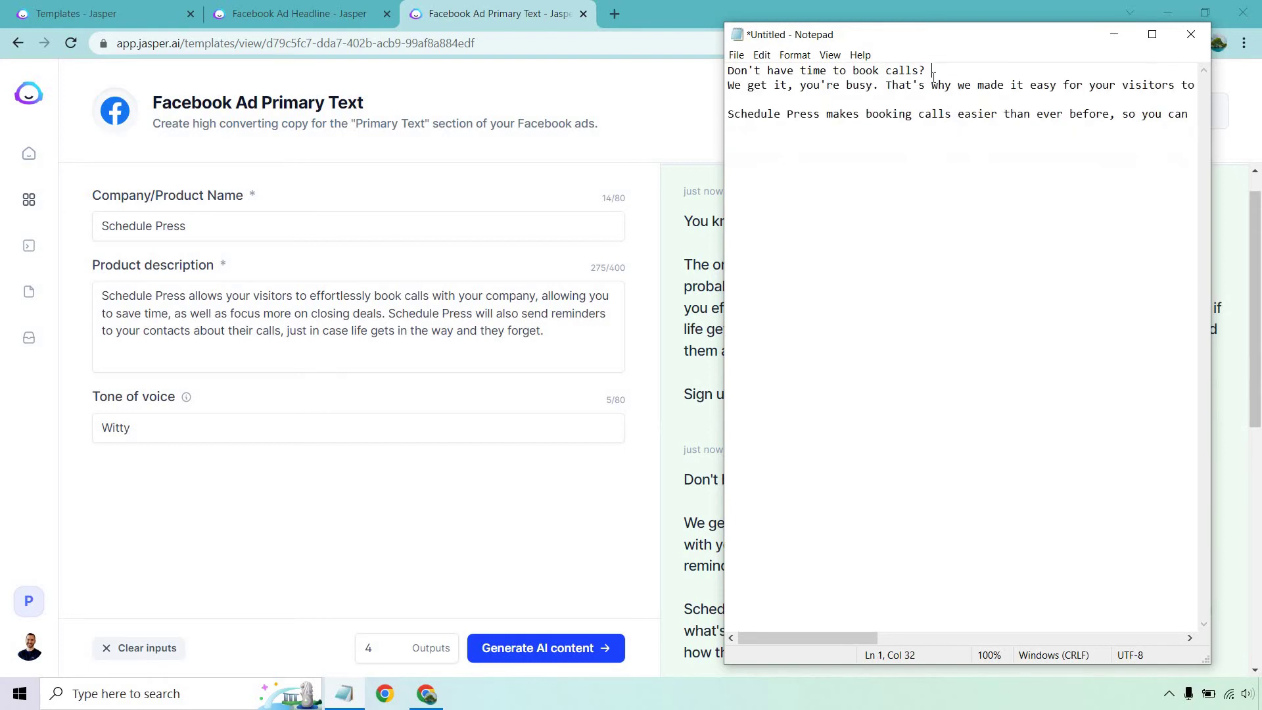
key("Return")
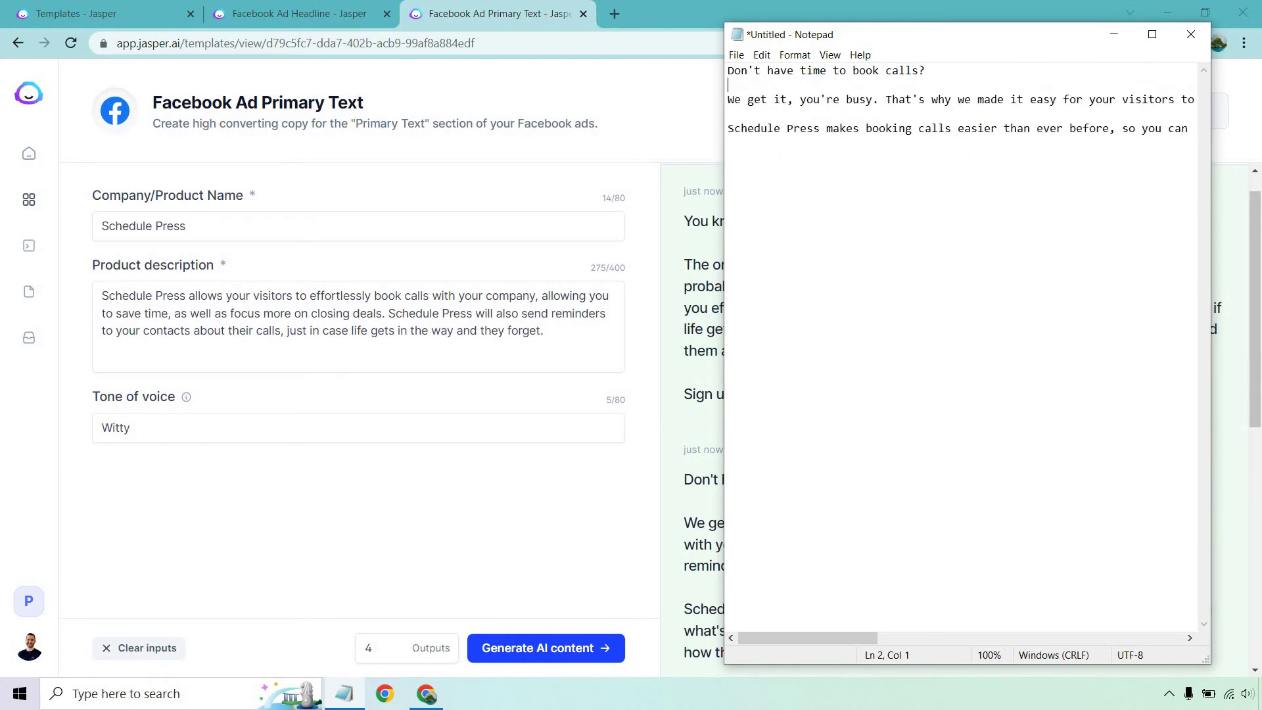
Step: Return to Jasper and scroll through all the Witty primary-text outputs, then back to the top
left_click(1114, 34)
scroll(821, 342, "down", 6)
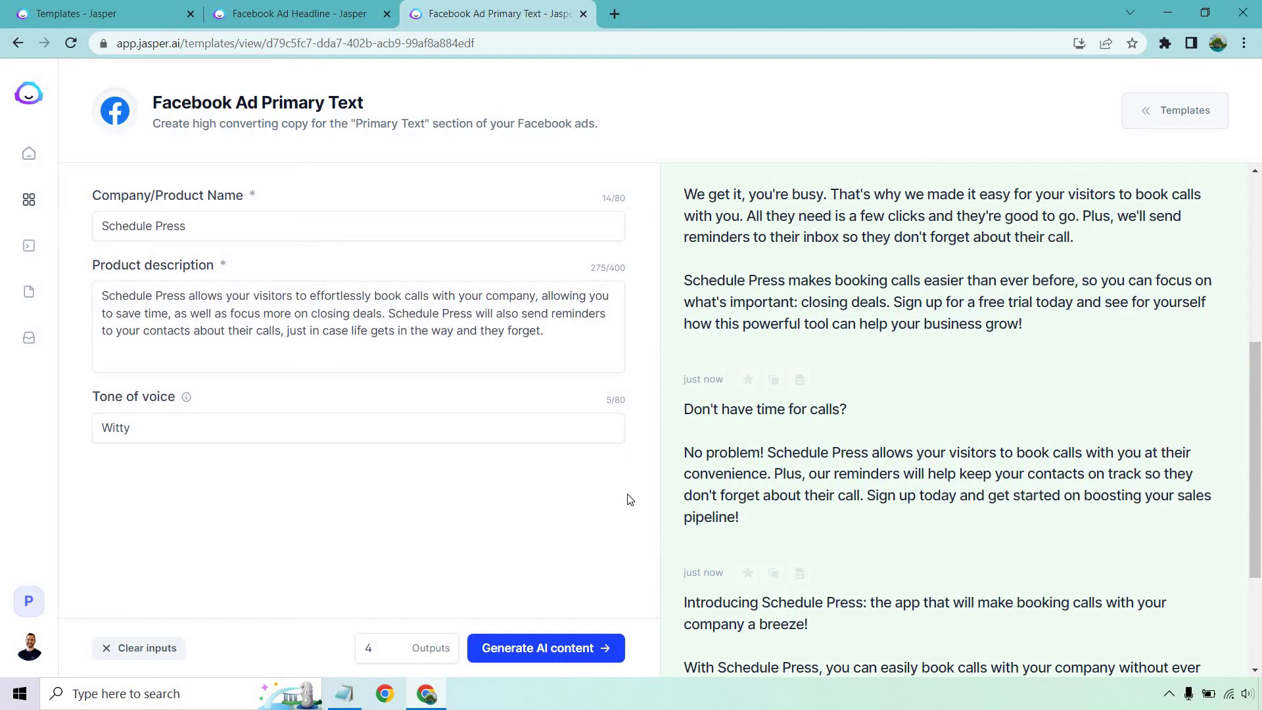
scroll(896, 453, "down", 3)
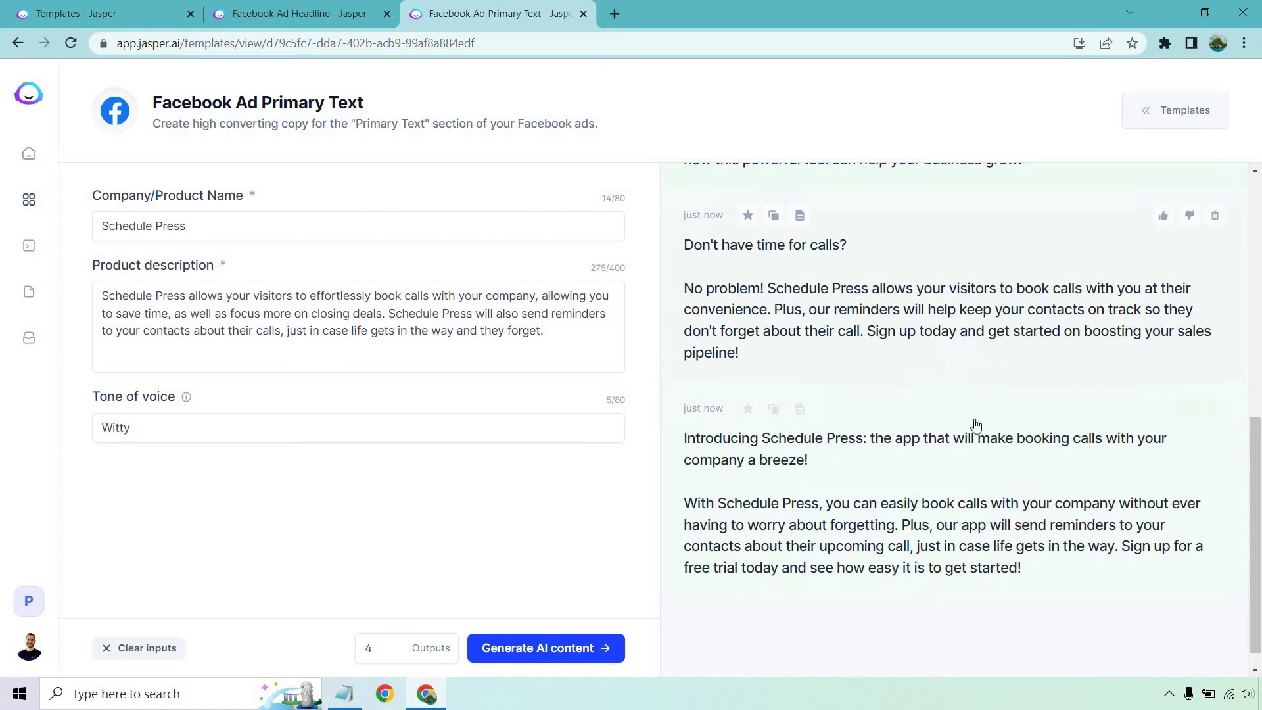
scroll(972, 451, "up", 5)
scroll(1036, 454, "up", 3)
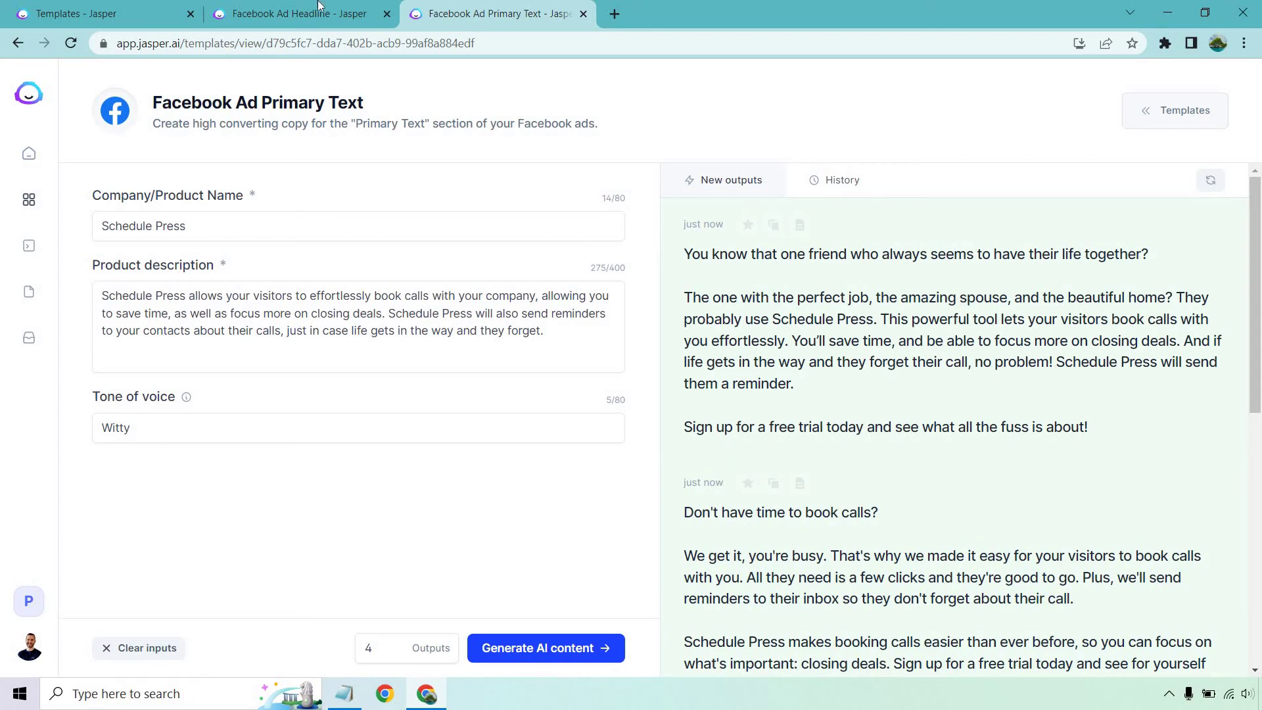
Step: Generate two witty AIDA Framework outputs for Schedule Press from the AIDA Framework template
left_click(152, 11)
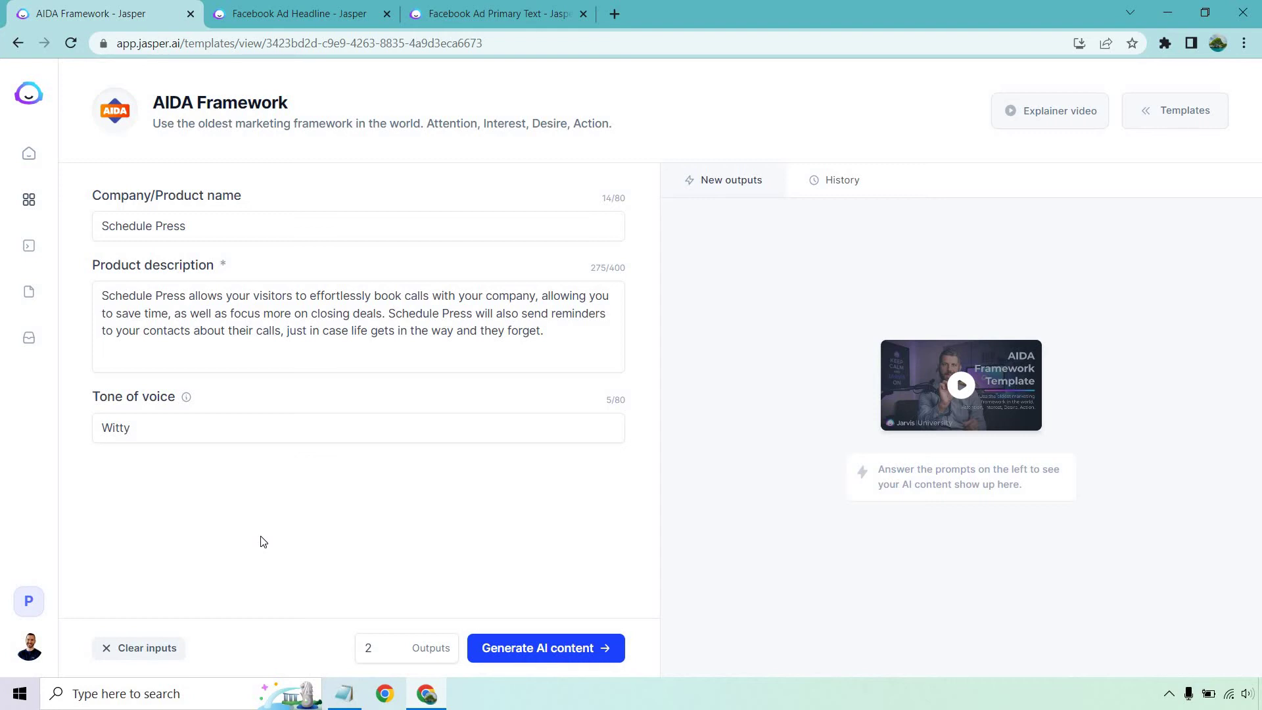
left_click(582, 654)
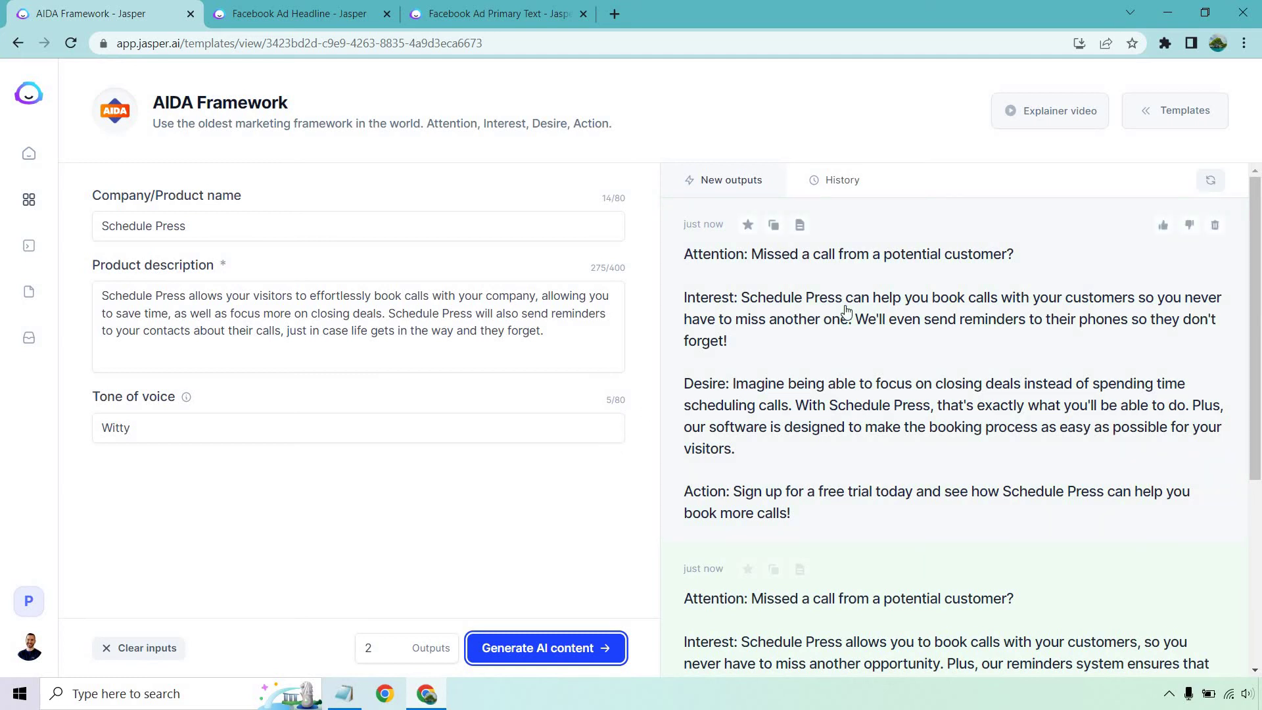
Step: Copy the second AIDA output and bring Notepad back to the front
scroll(845, 310, "down", 4)
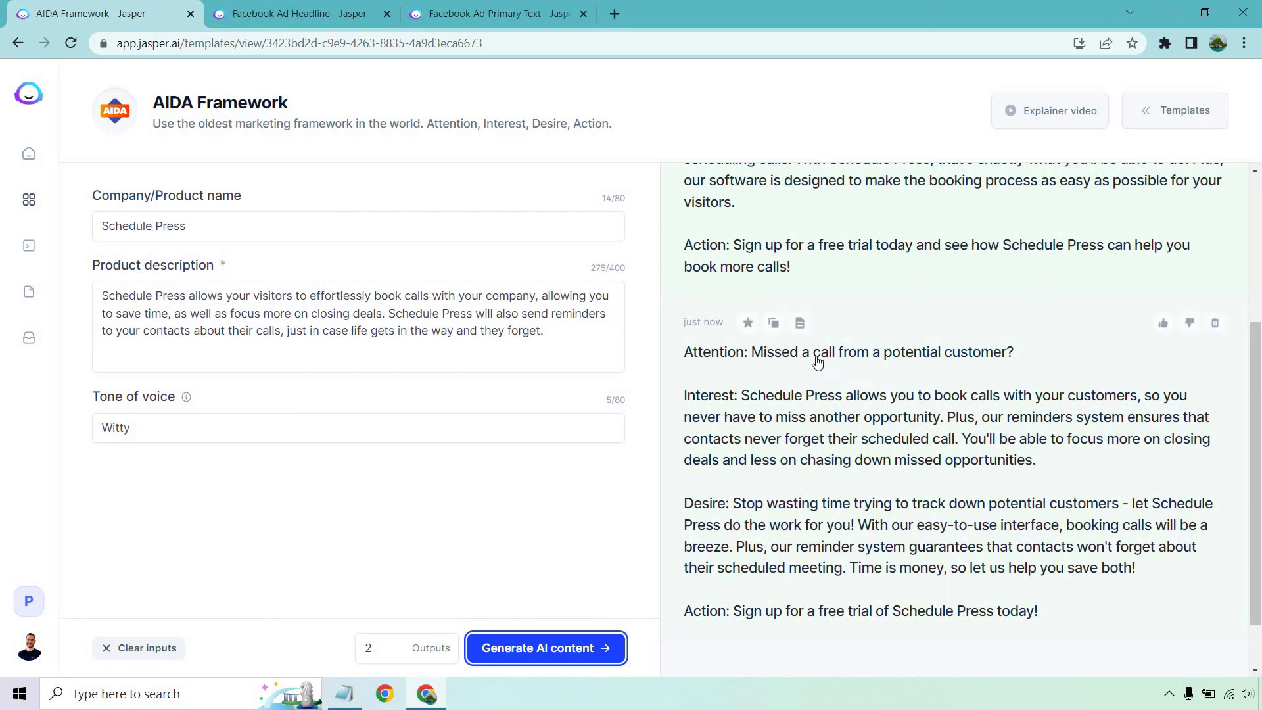
left_click(774, 322)
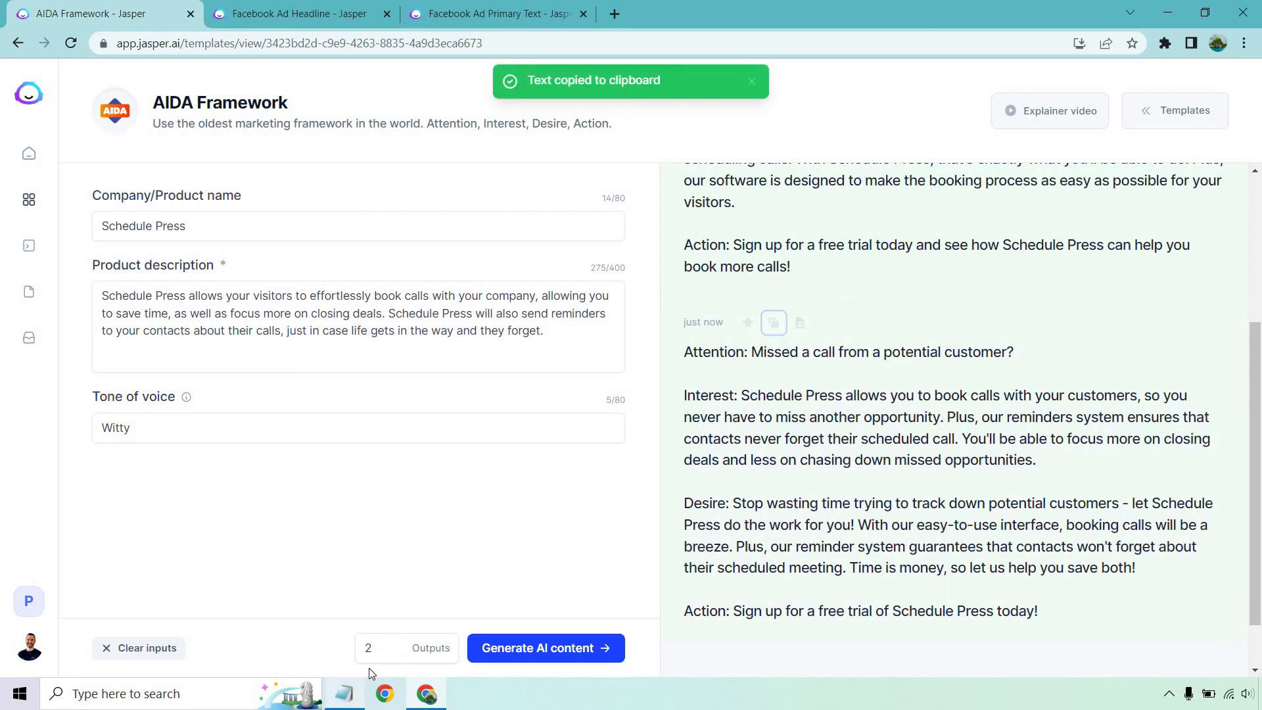
left_click(345, 693)
Step: Paste the AIDA copy into maximized Notepad below the primary text
left_click(1151, 33)
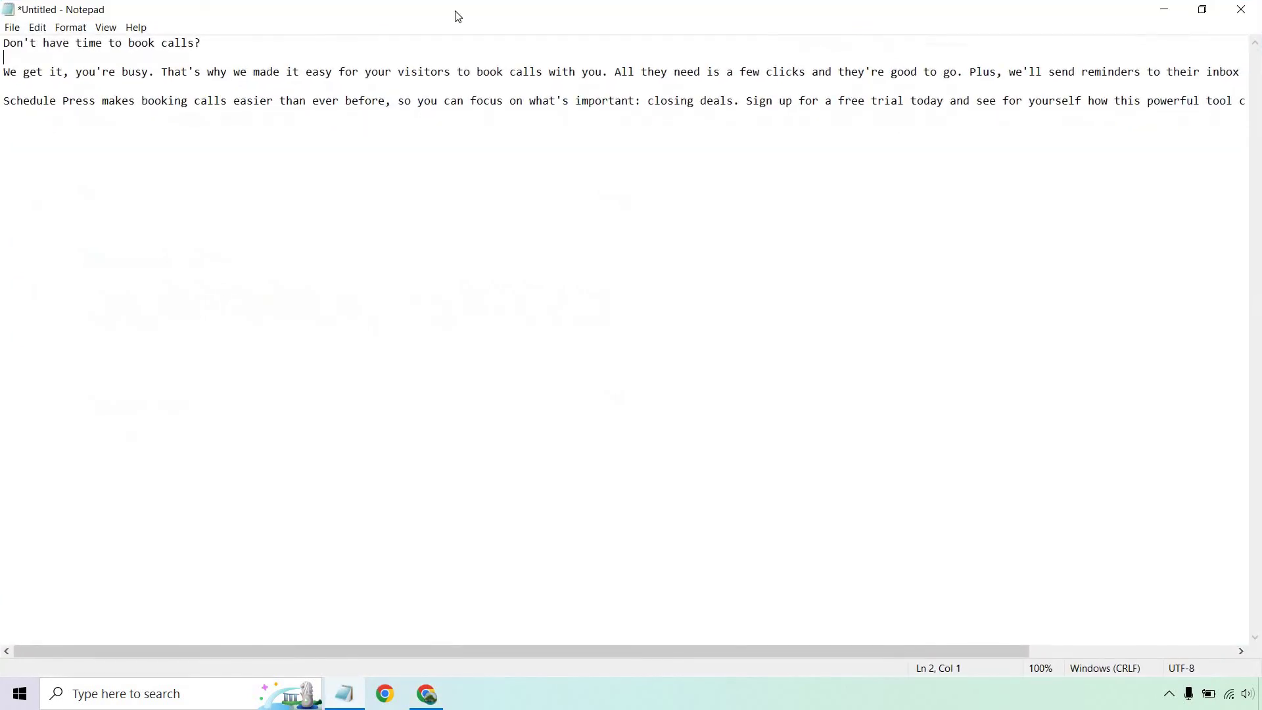
left_click_drag(1094, 101, 1242, 101)
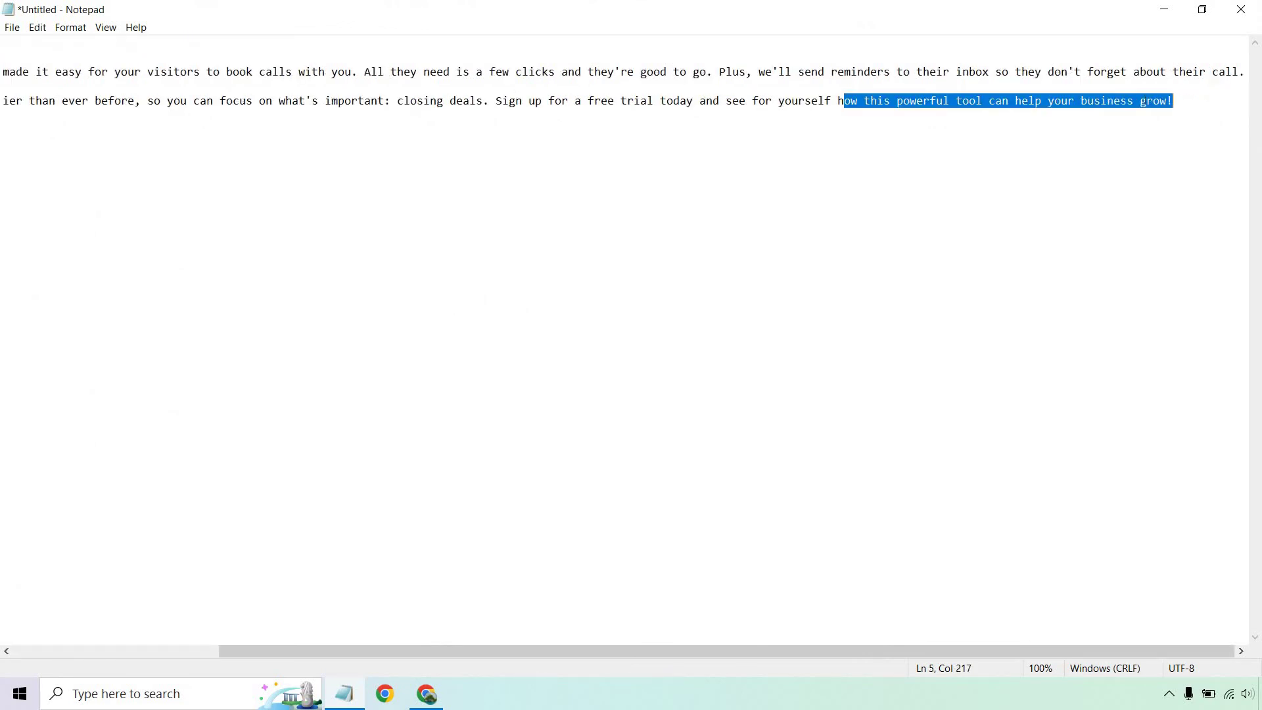
left_click(1200, 102)
key("Return")
key("Return")
key("Return")
key("Return")
key("Return")
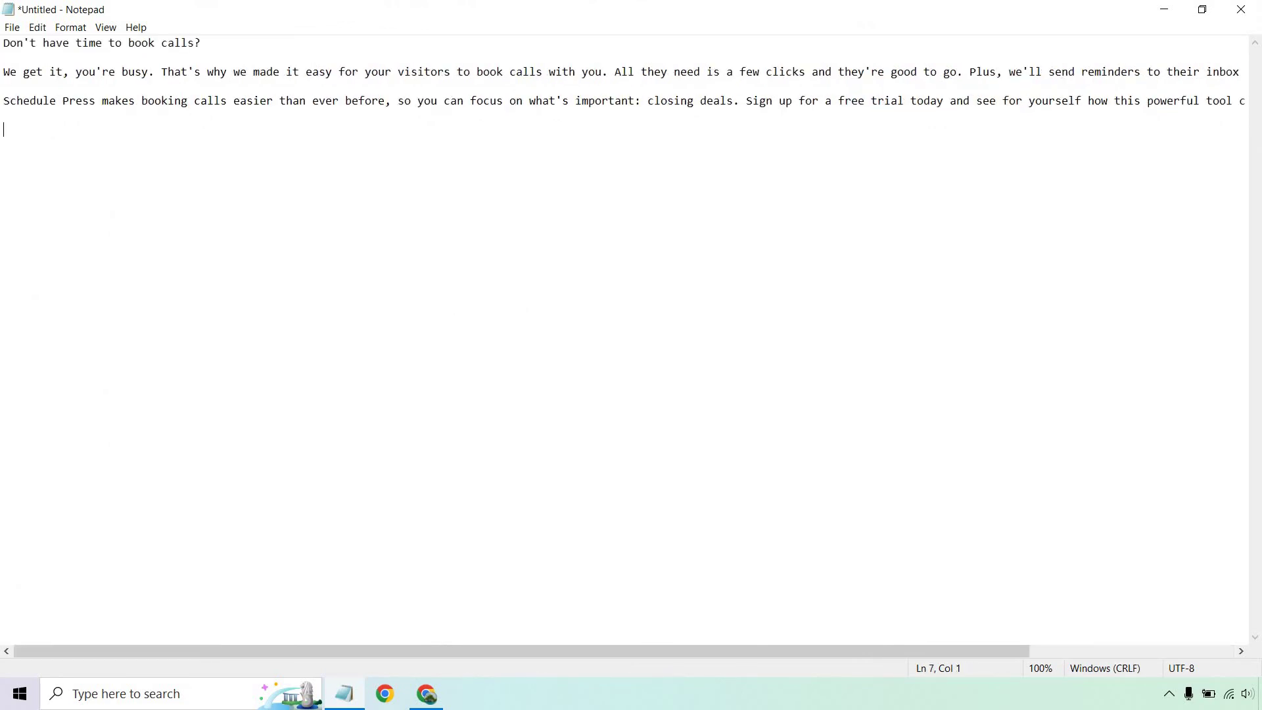
key("ctrl+v")
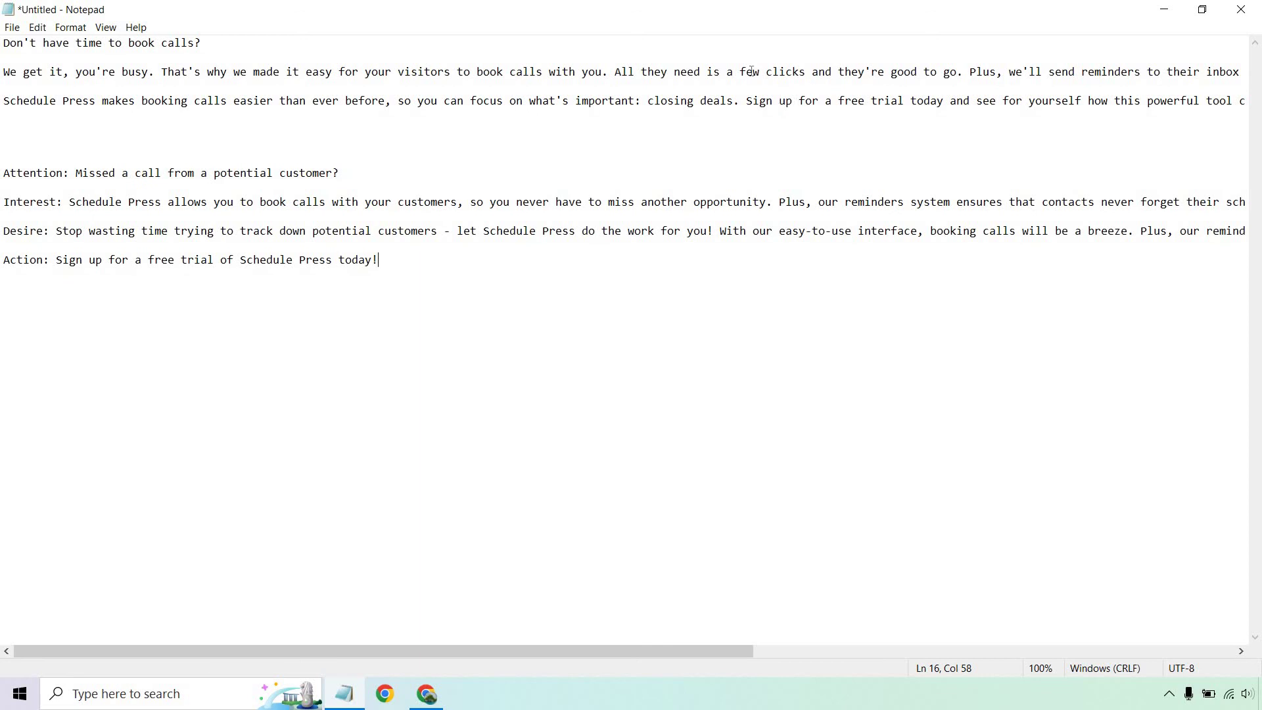
Step: Delete the Attention, Interest and other AIDA labels from the pasted copy
left_click_drag(77, 173, 3, 176)
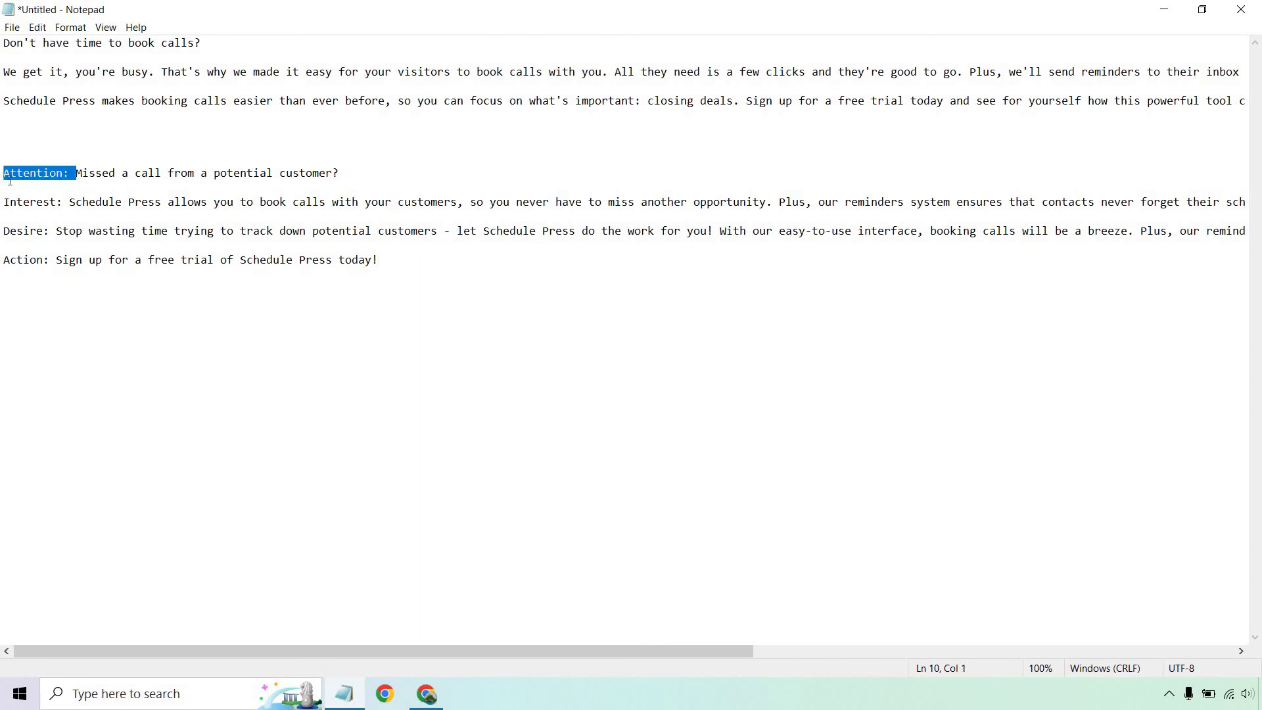
key("BackSpace")
left_click_drag(69, 203, 3, 260)
key("BackSpace")
key("BackSpace")
key("BackSpace")
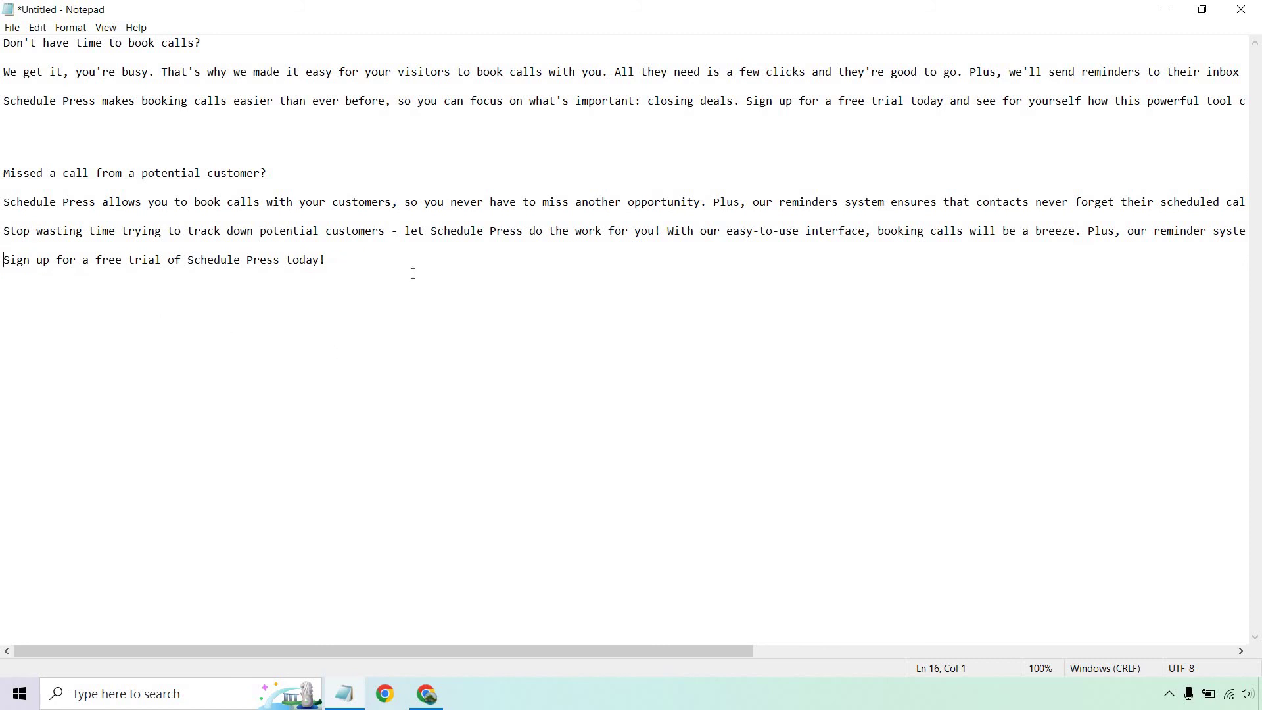
left_click(410, 266)
Step: Minimize Notepad and scroll Jasper back up to the first AIDA output
left_click(1162, 8)
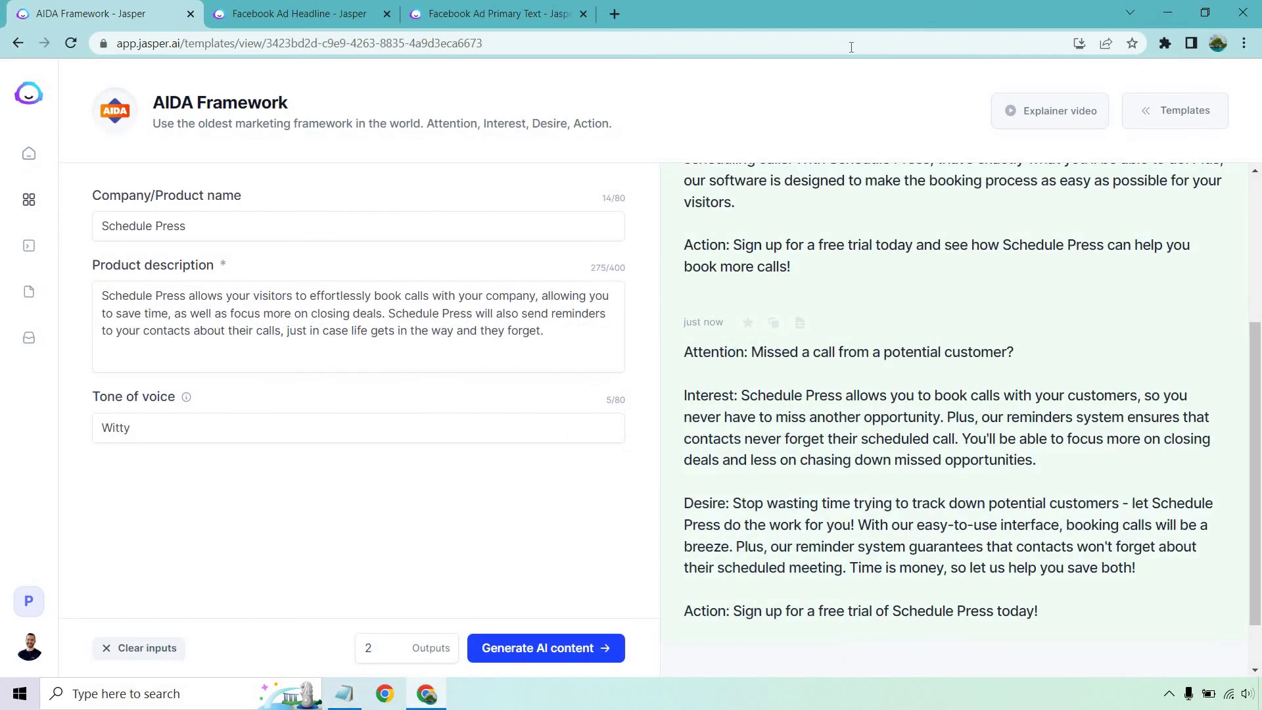
scroll(881, 276, "up", 4)
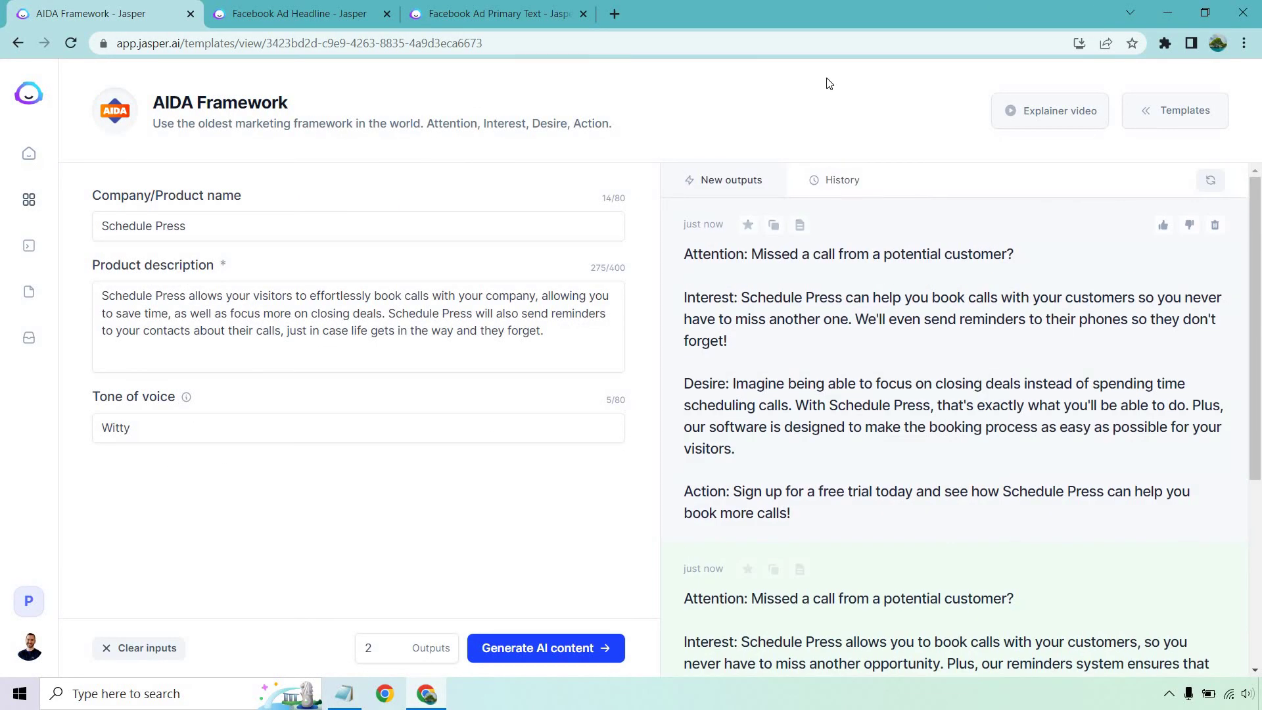